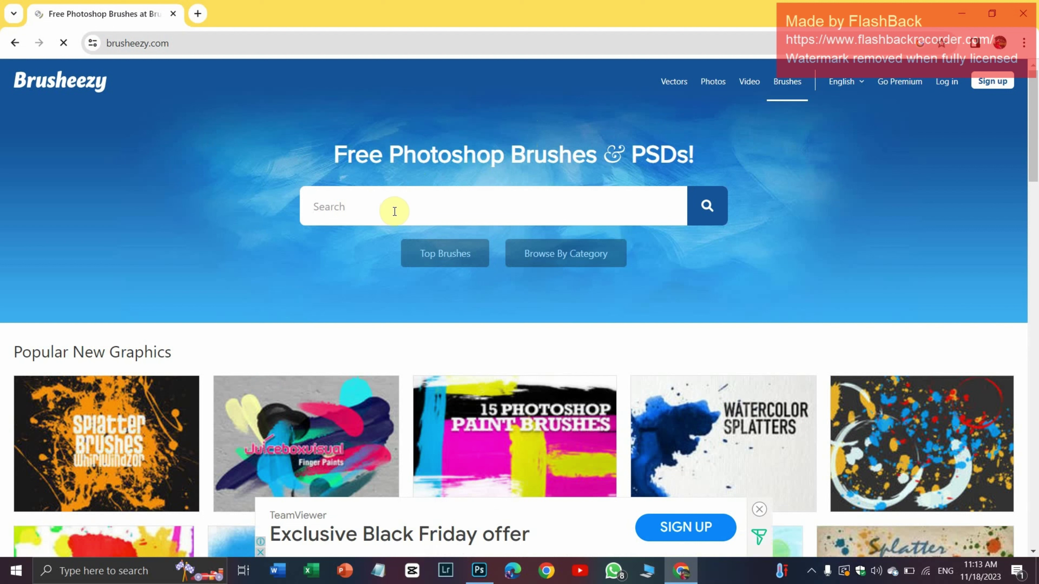
Step: Search Brusheezy for "Arrow" brushes and look through the results for a suitable pack
text(Arrow)
click(717, 209)
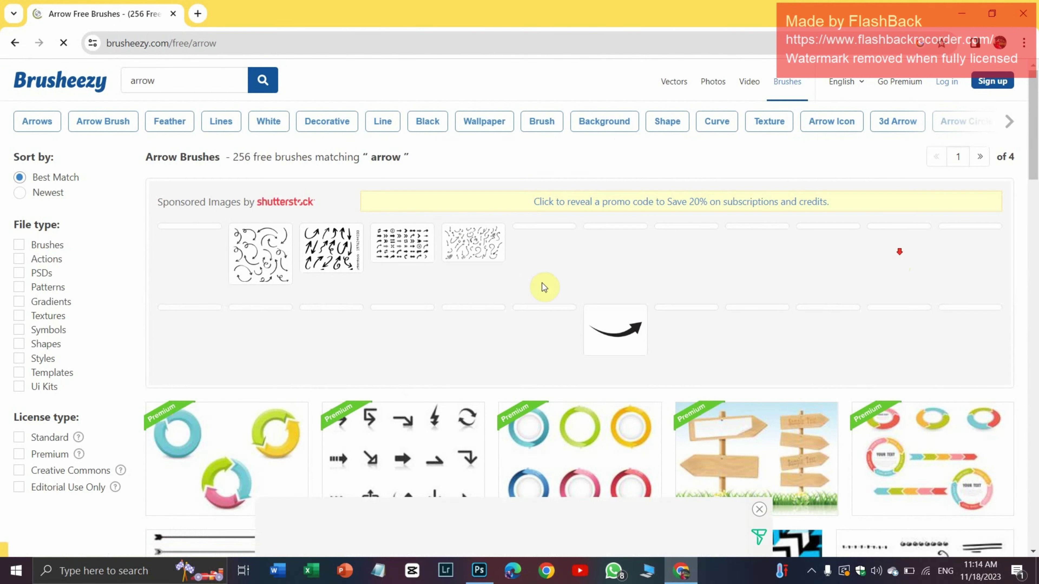
scroll(531, 287, down, 6)
scroll(519, 284, up, 3)
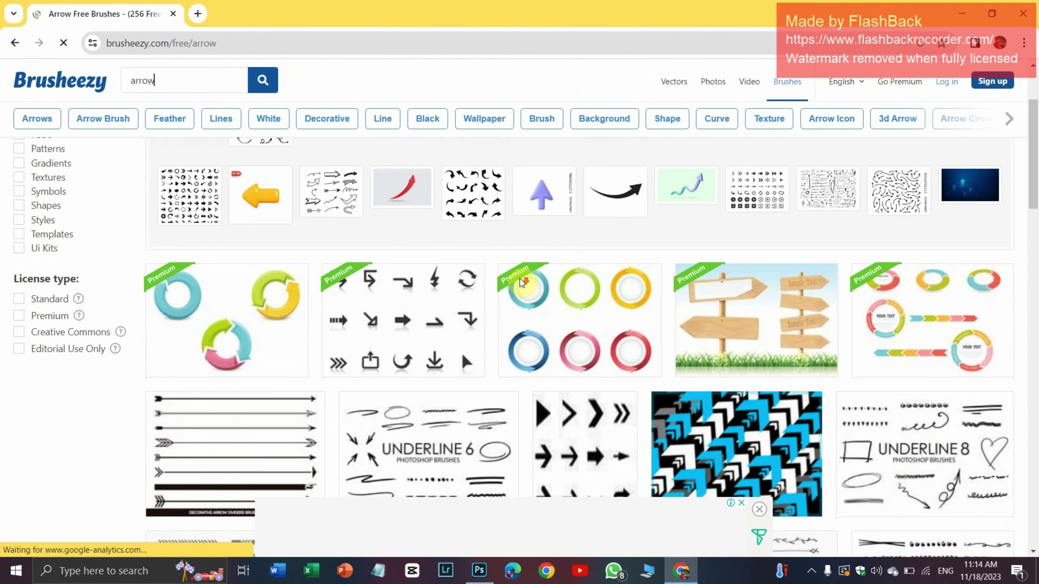
scroll(777, 246, up, 3)
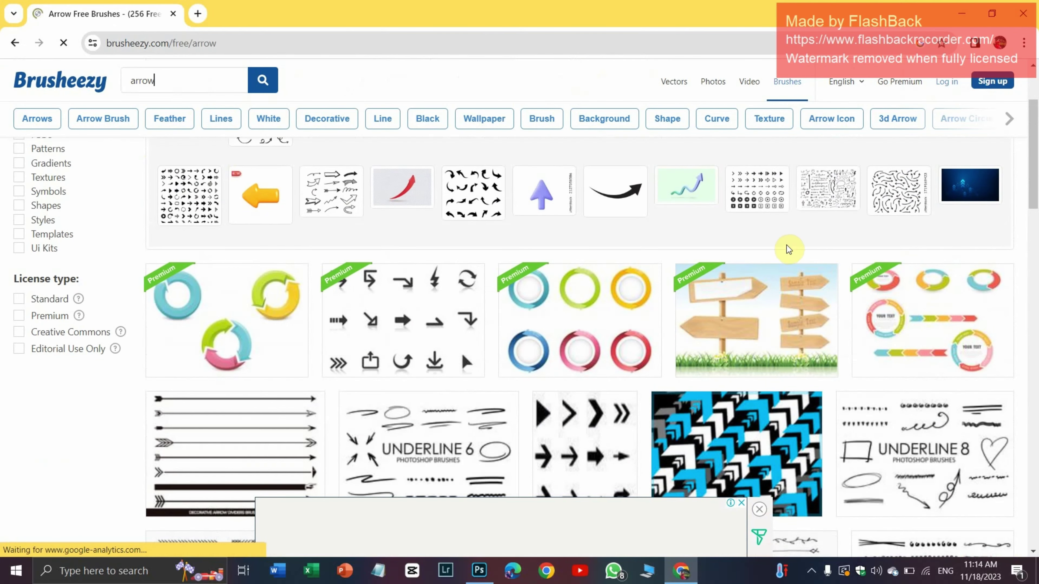
scroll(772, 243, up, 2)
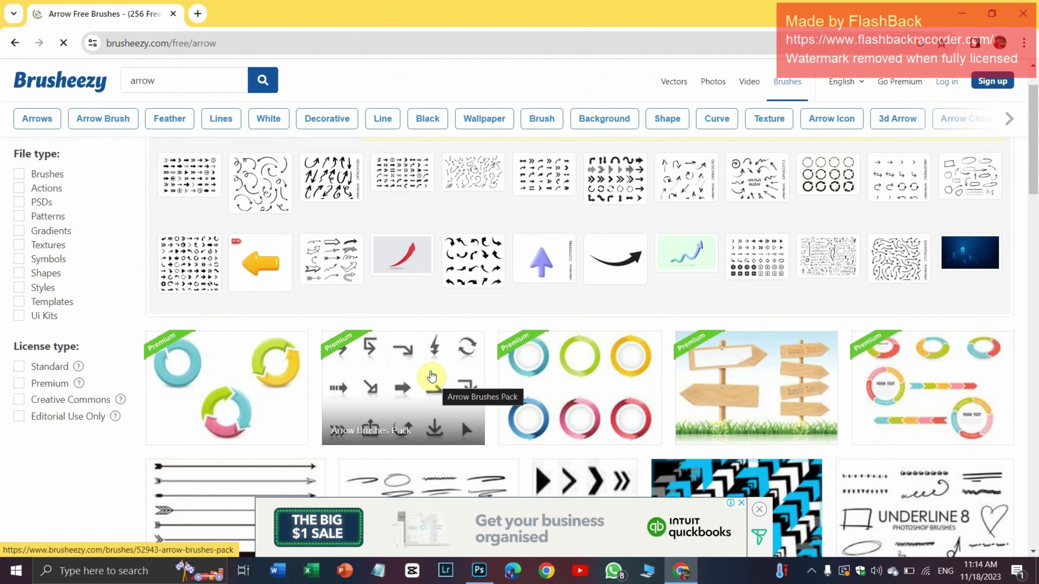
scroll(431, 376, down, 5)
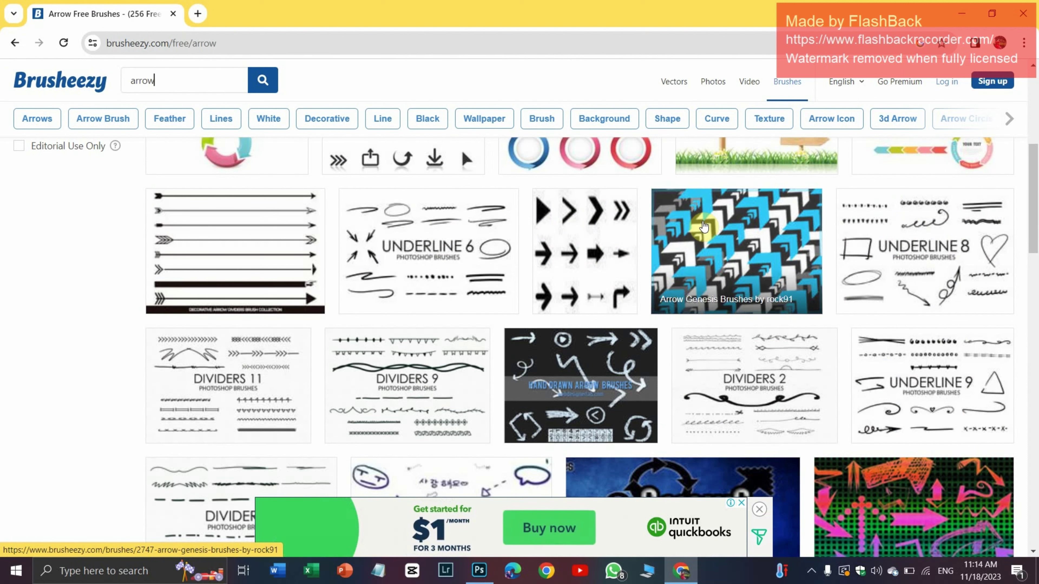
click(748, 258)
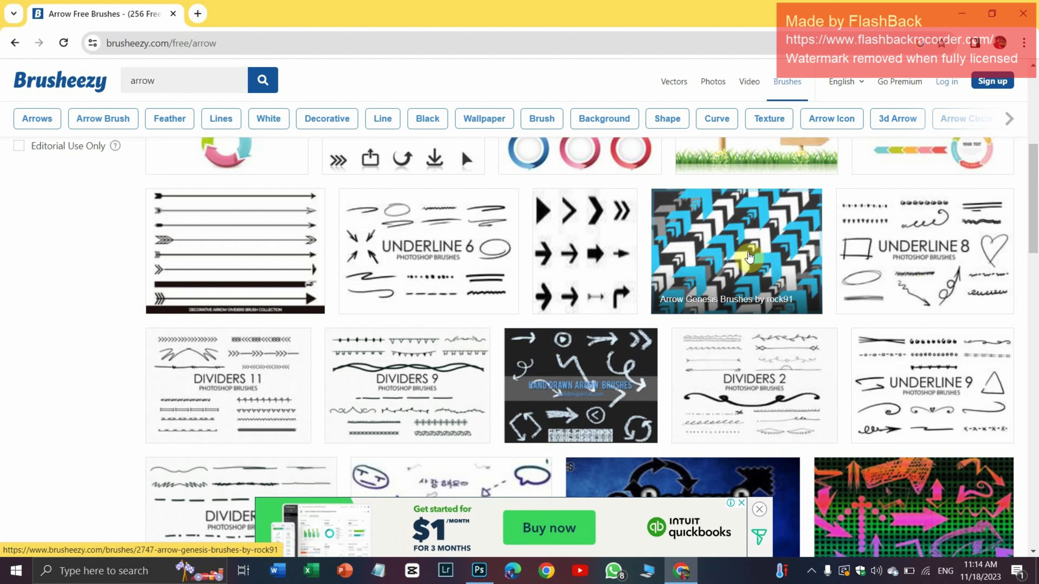
click(789, 293)
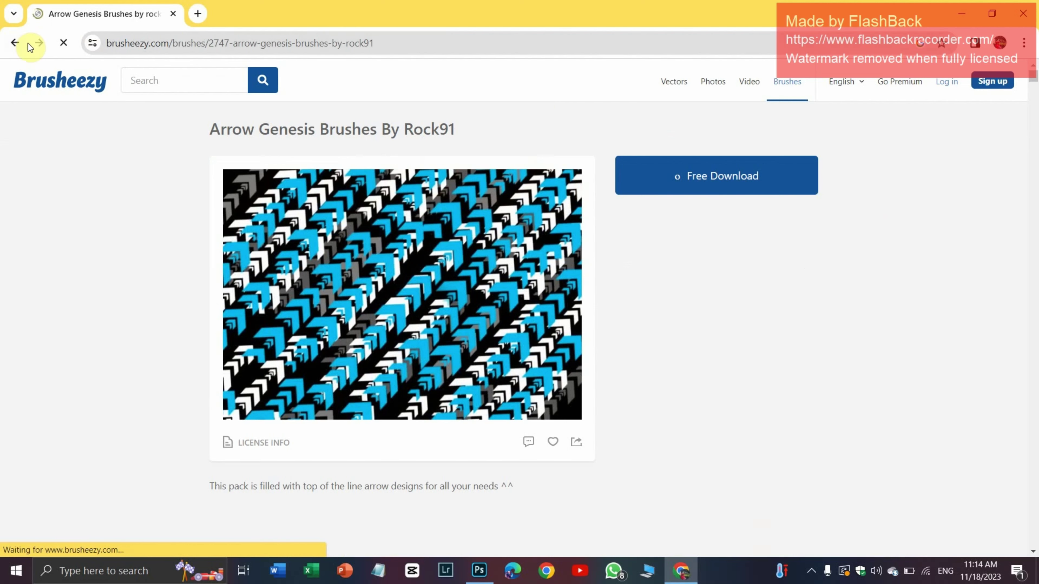
click(14, 43)
Step: Download the free Arrow Brushes pack that shows orange, pink and purple arrows, and dismiss the download overlay
scroll(676, 292, down, 5)
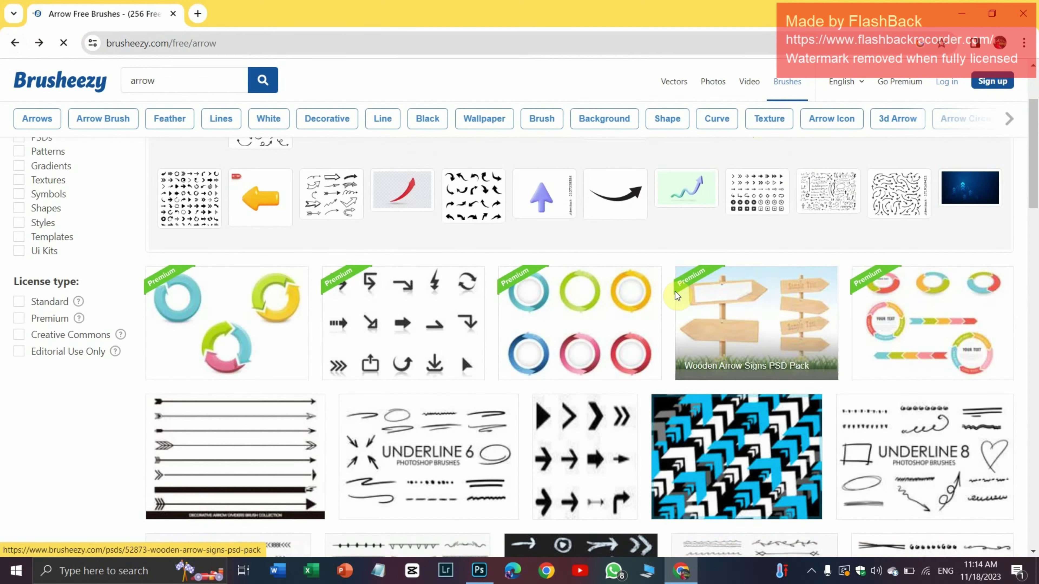
scroll(902, 445, down, 3)
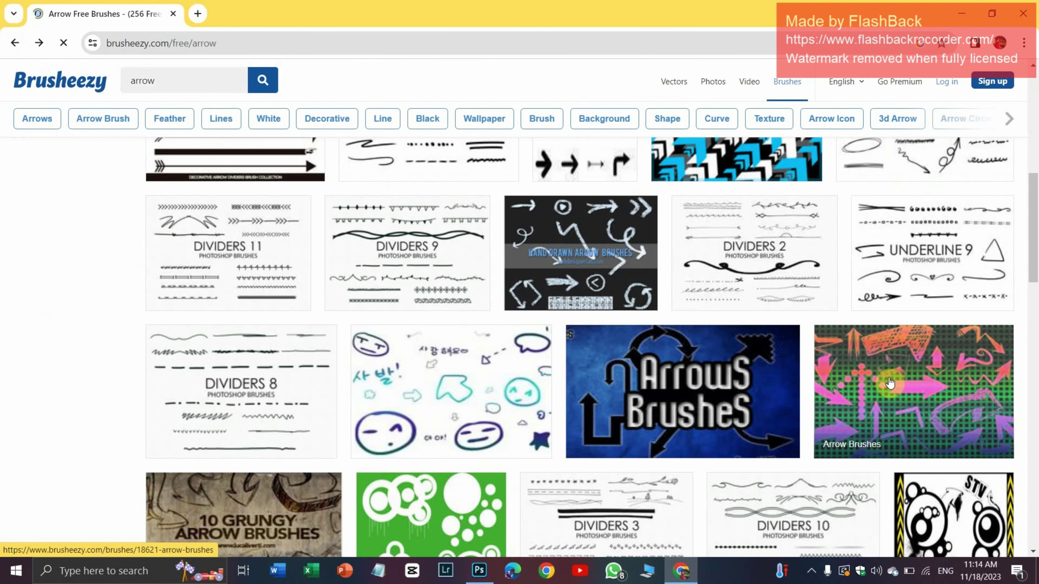
click(878, 376)
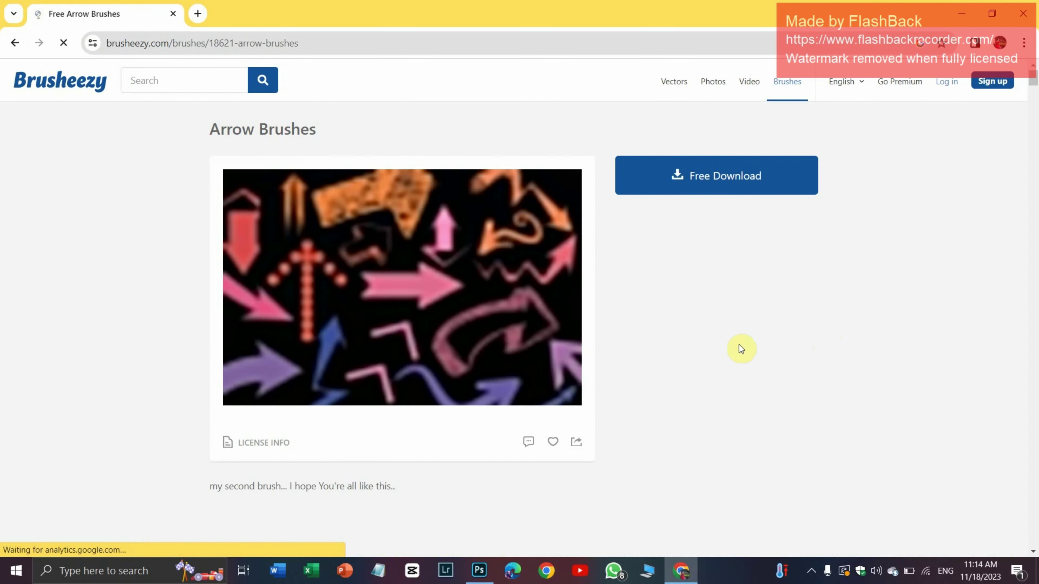
scroll(544, 356, down, 10)
scroll(553, 311, up, 10)
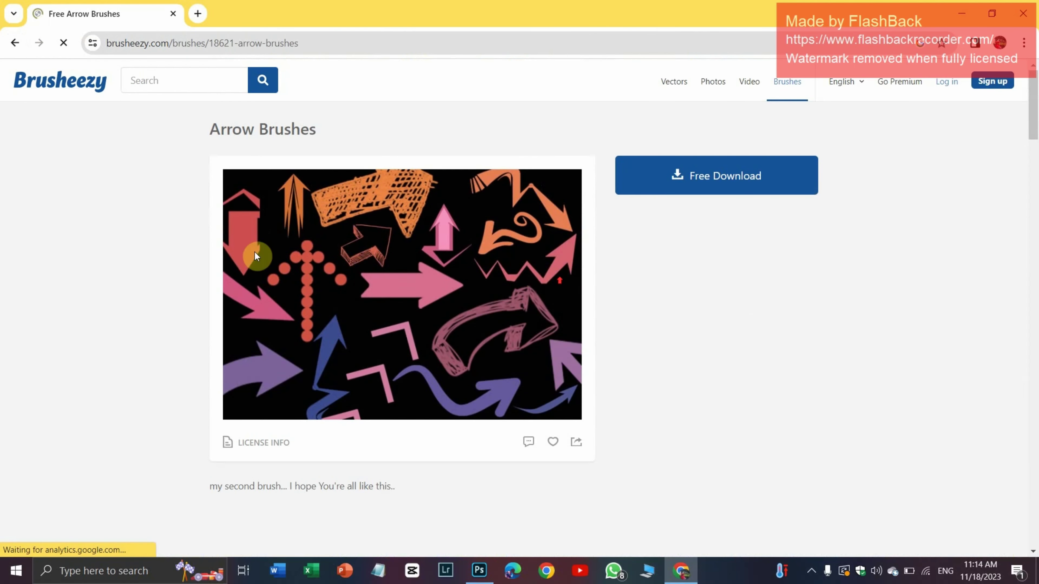
click(721, 180)
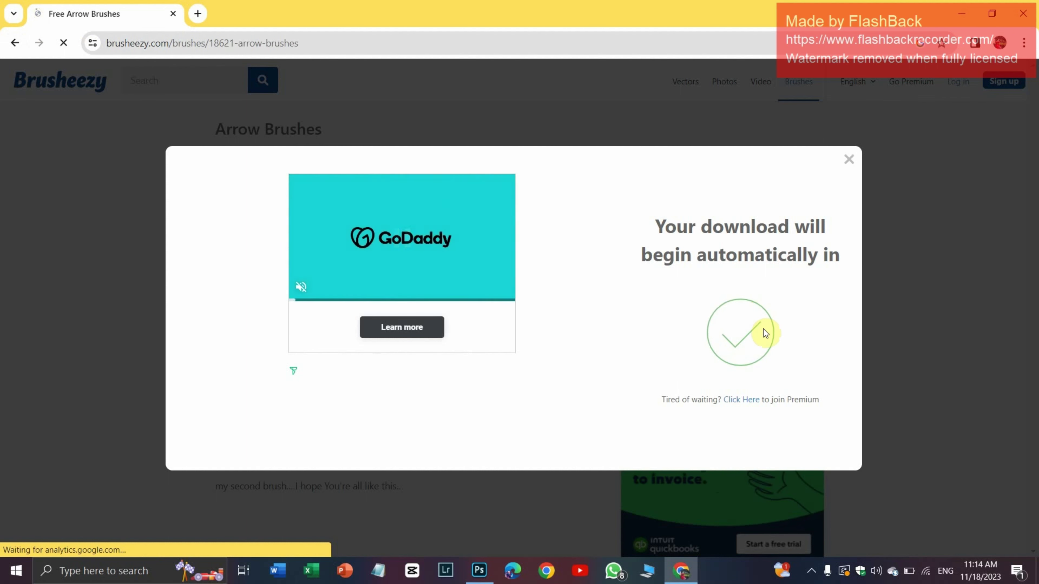
click(850, 162)
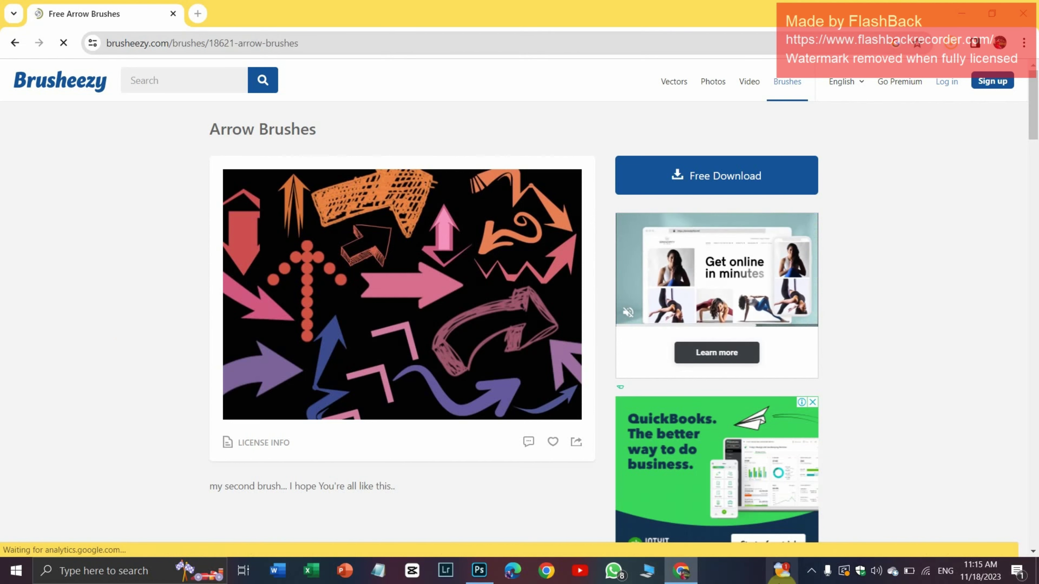
Step: Switch to File Explorer and open arrow_brush (1).zip from the Downloads folder with Windows Explorer
key(super+e)
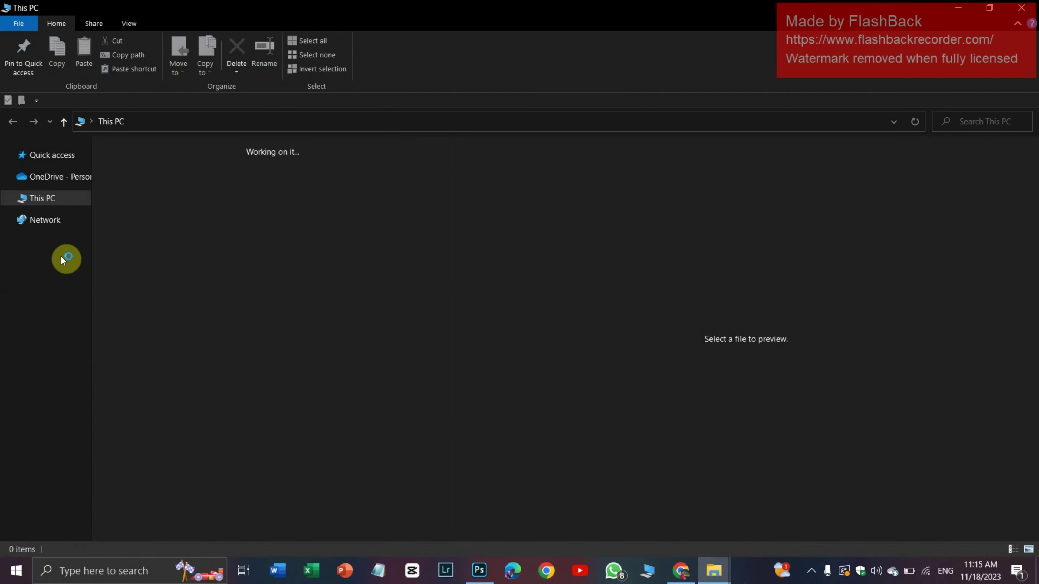
click(52, 263)
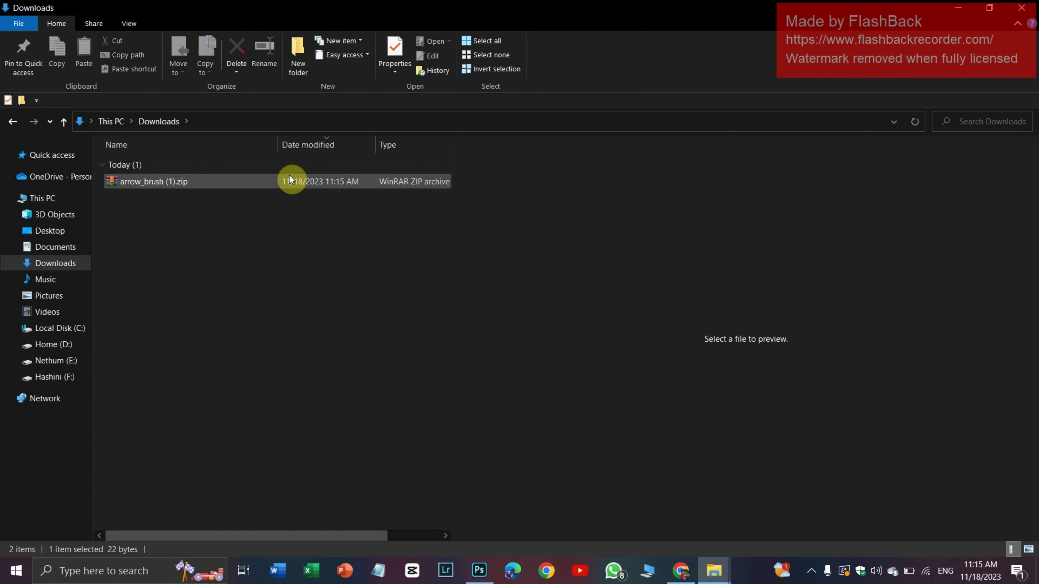
click(228, 183)
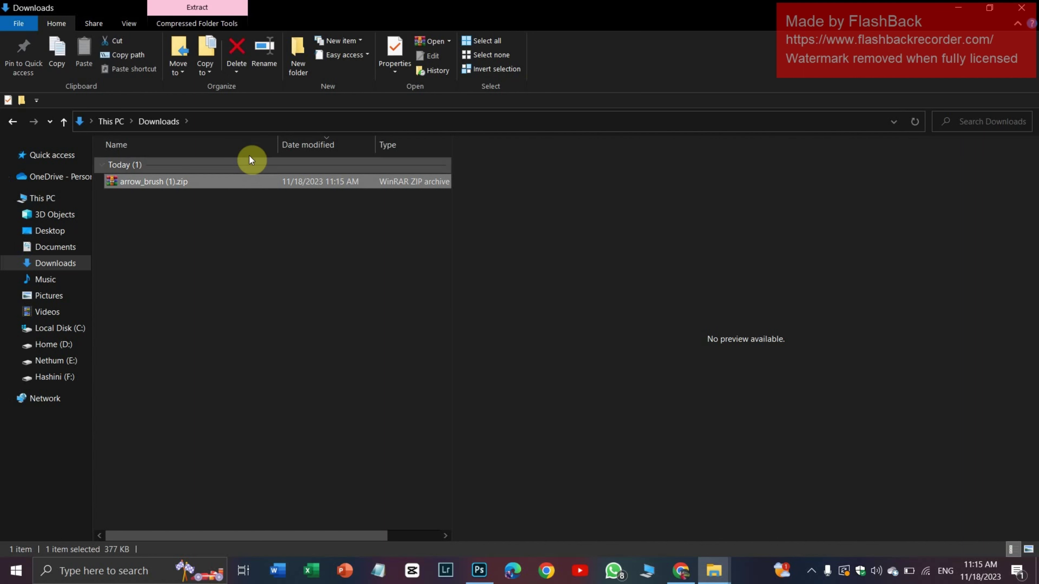
right_click(234, 181)
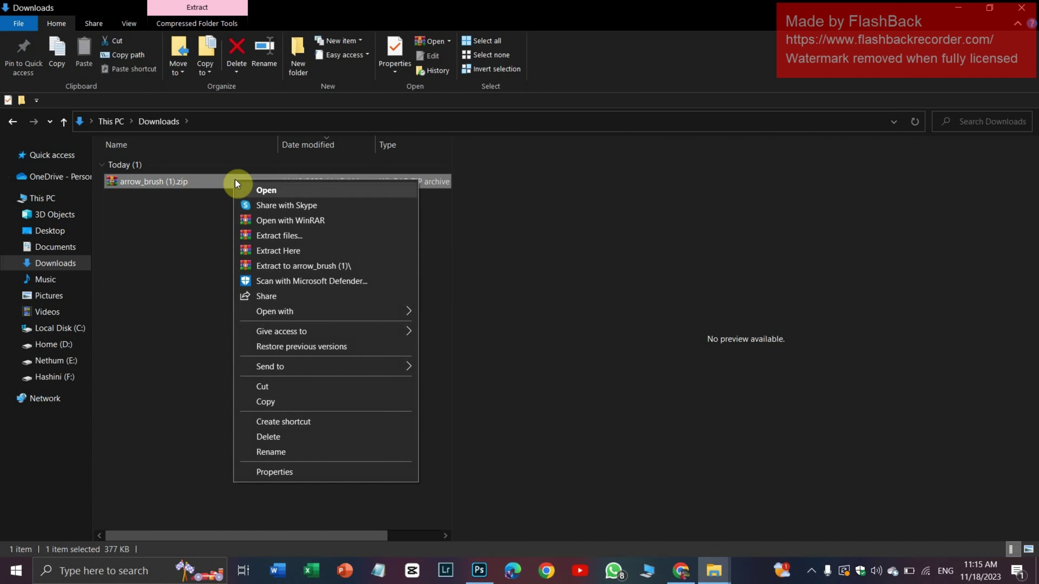
mouse_move(268, 308)
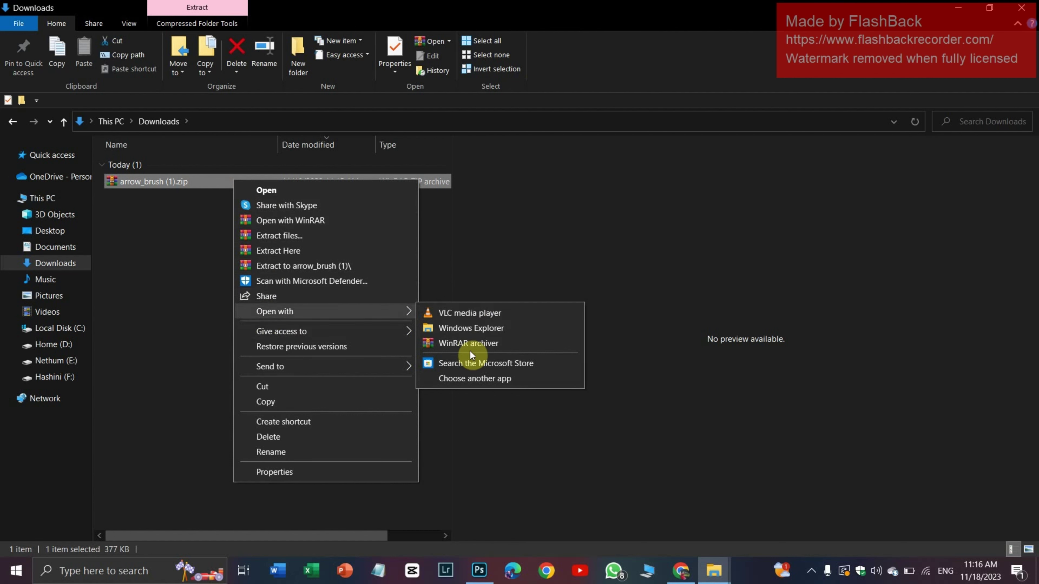
click(475, 334)
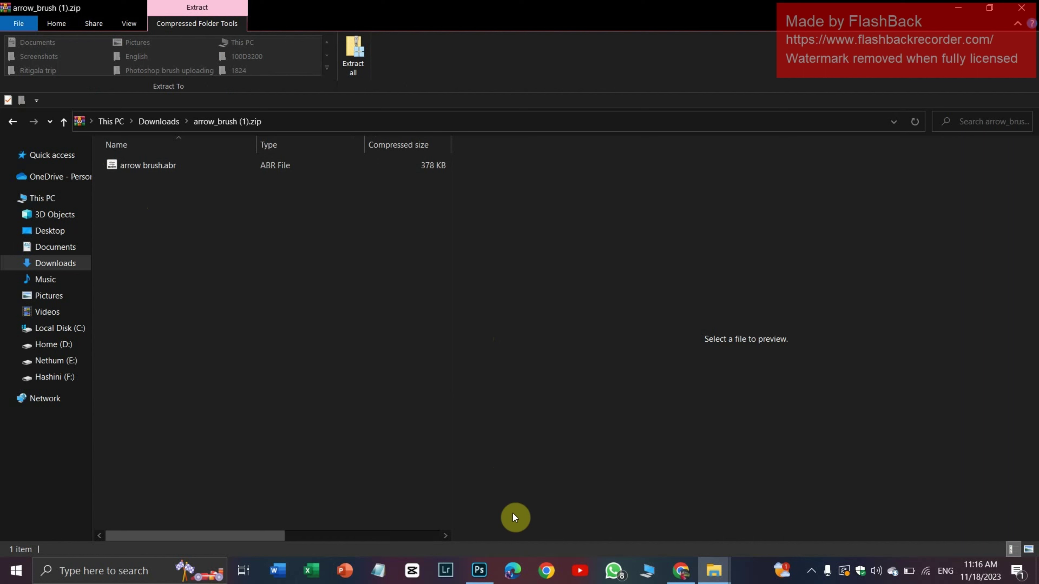
Step: Switch to Photoshop and import the brush file Free Ink Shapes Photoshop Brushes.abr from the Ink folder into the Brush tool's presets
click(479, 570)
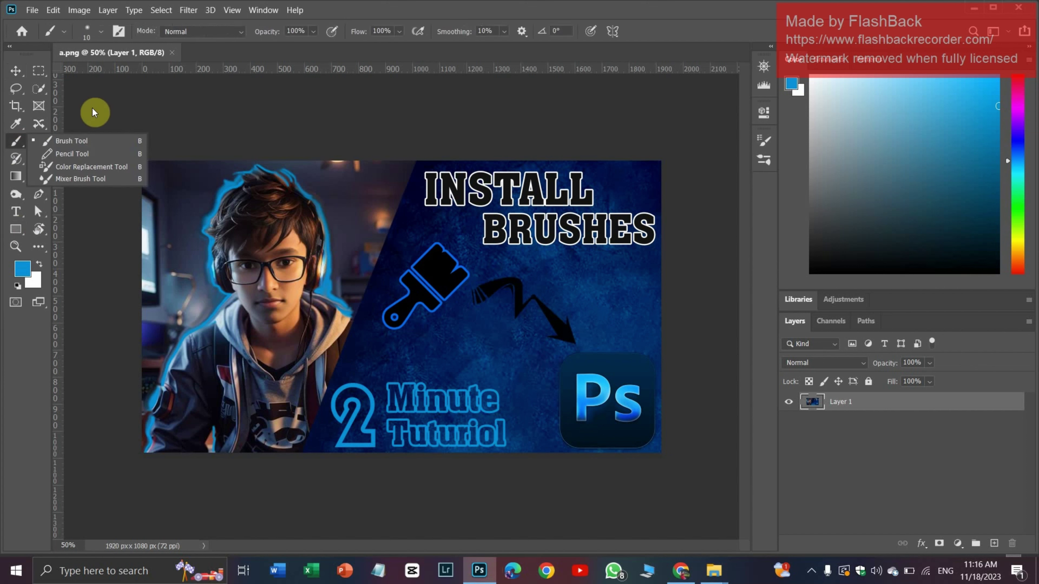
click(91, 41)
click(79, 34)
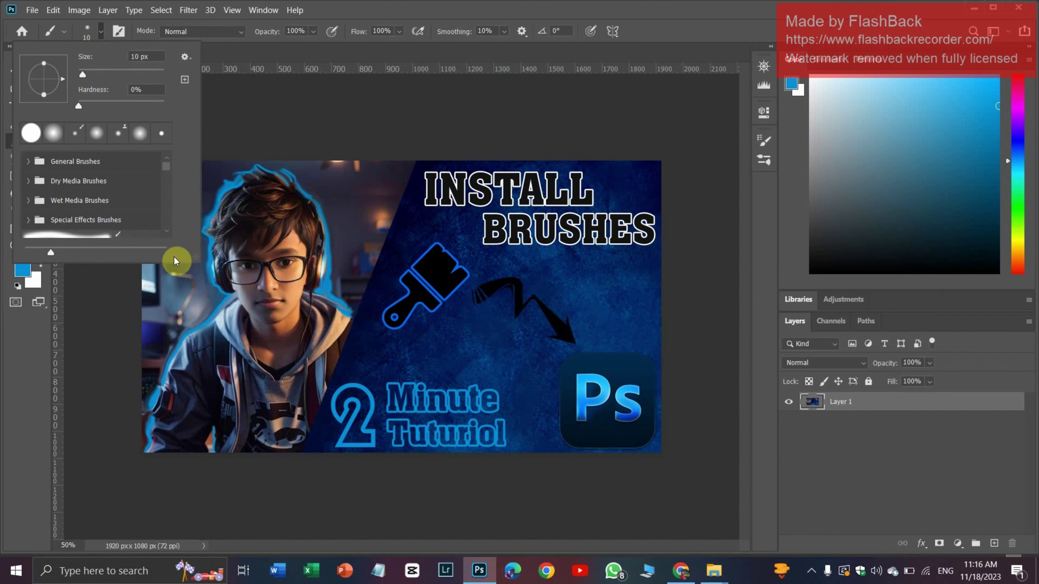
click(186, 58)
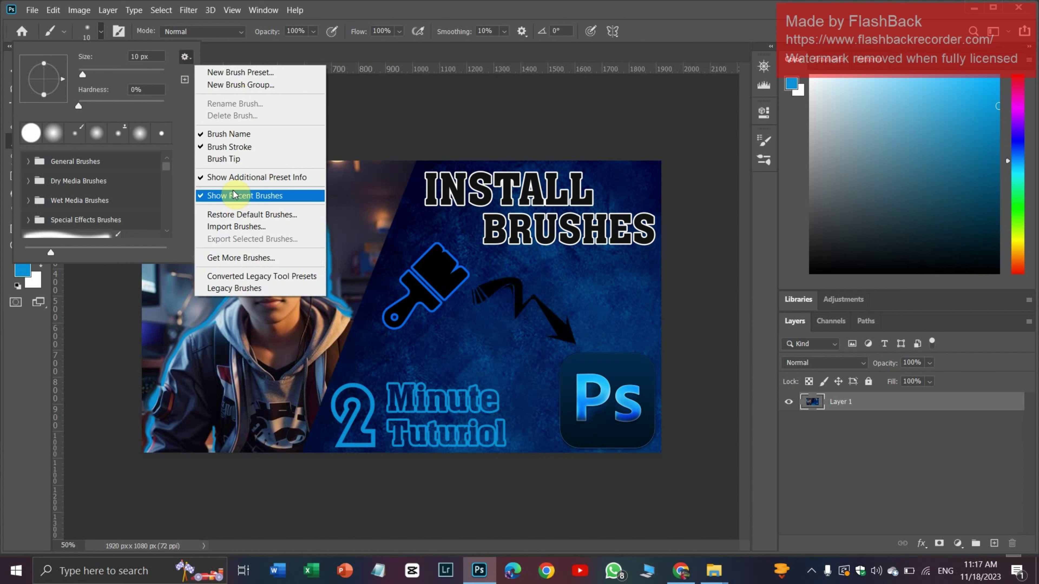
click(237, 227)
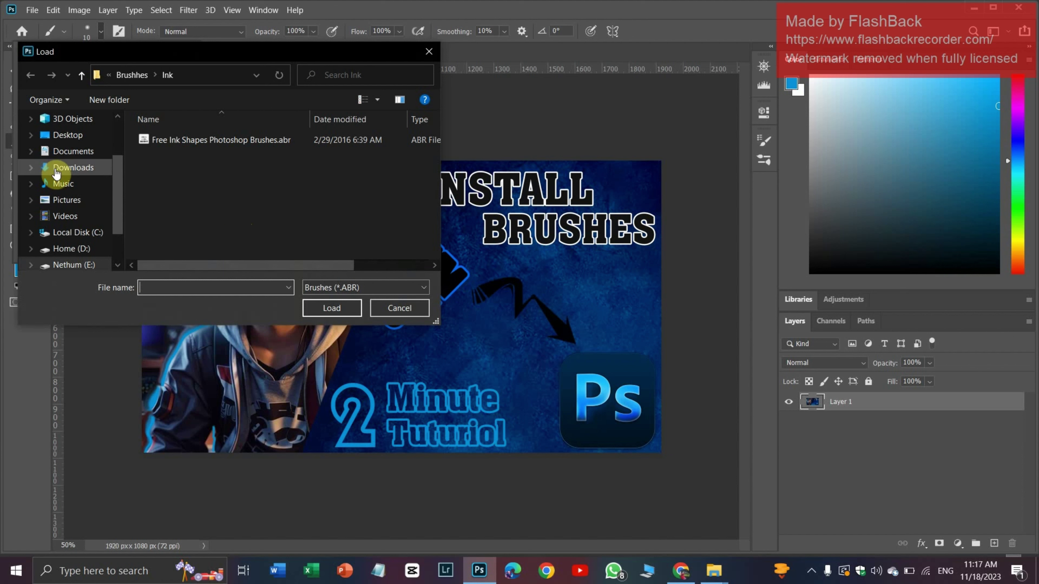
click(240, 146)
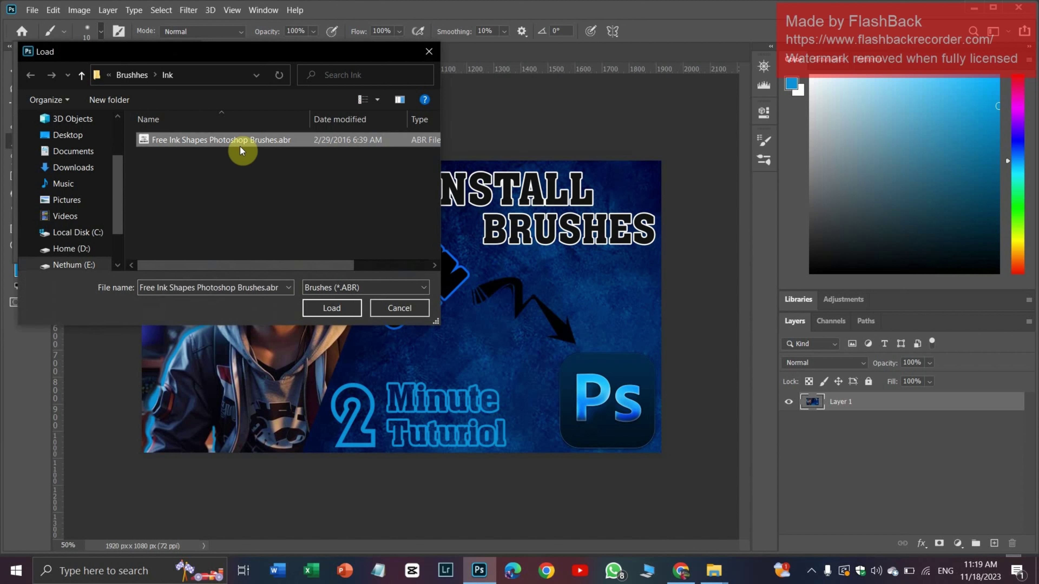
click(318, 309)
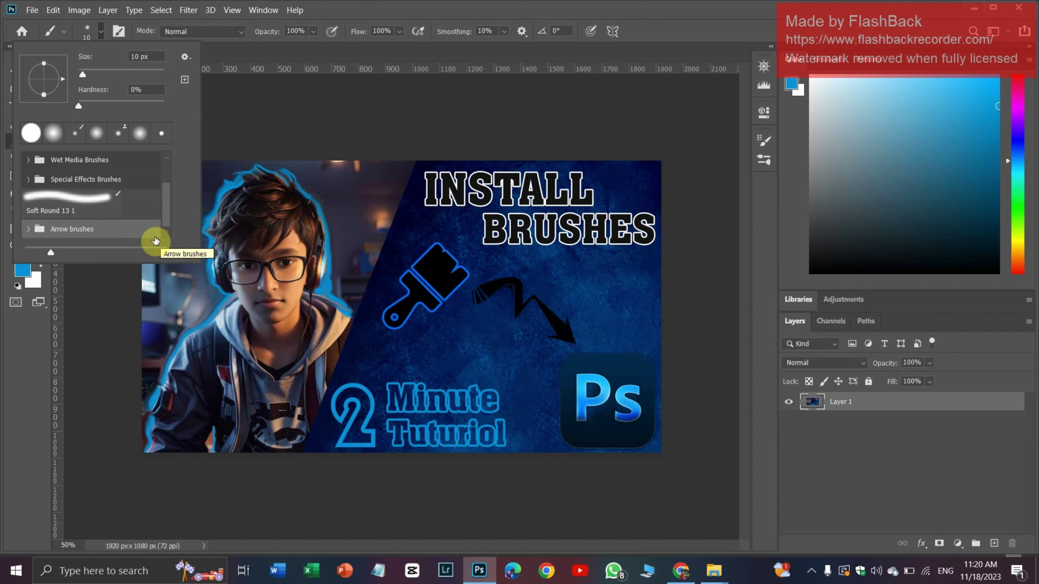
Step: Expand the Arrow brushes group in the brush presets and select brush 10
click(28, 229)
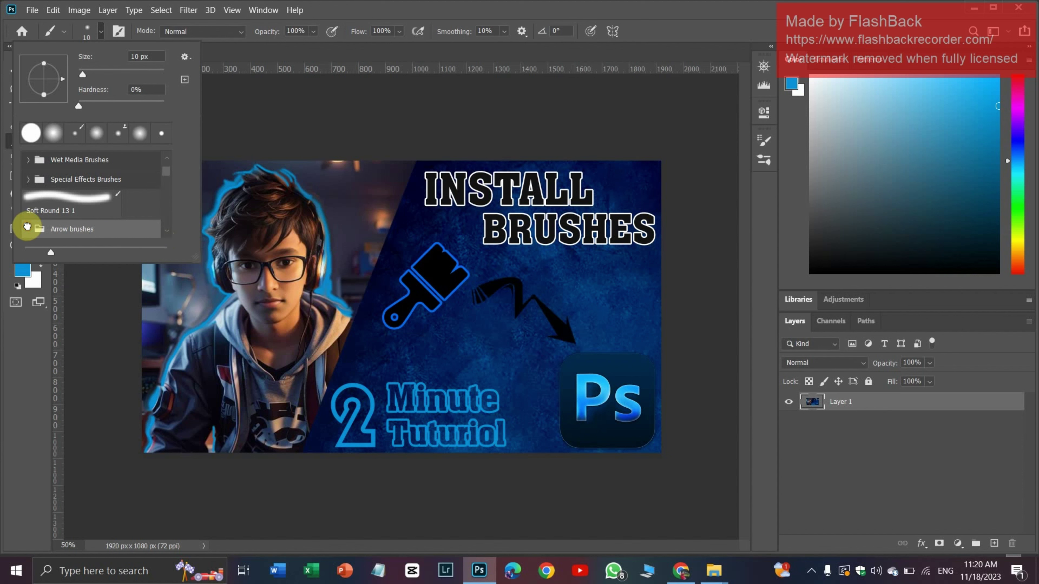
mouse_move(165, 171)
mouse_down()
mouse_move(164, 221)
mouse_move(154, 208)
mouse_up()
click(94, 187)
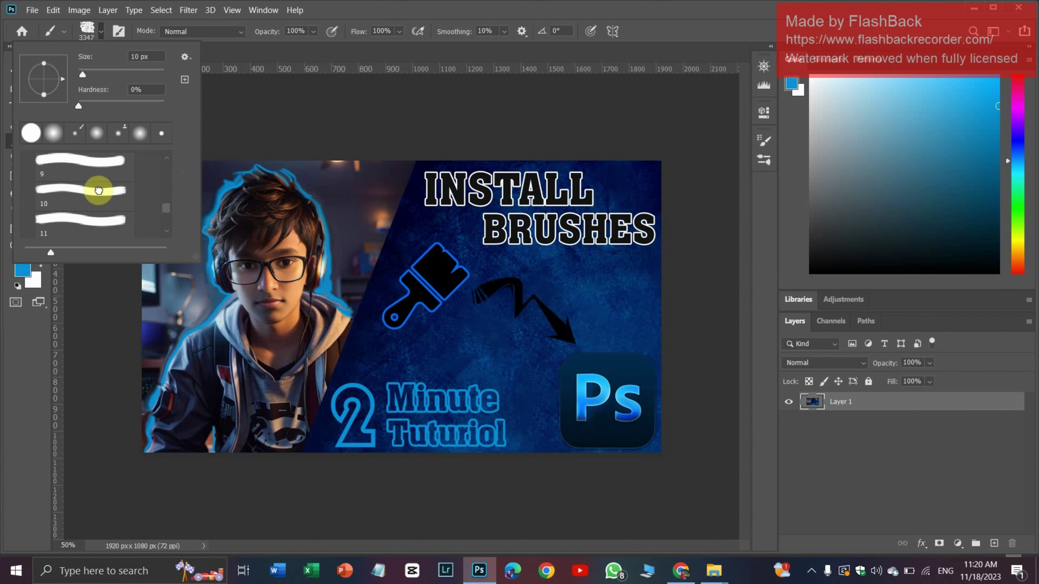